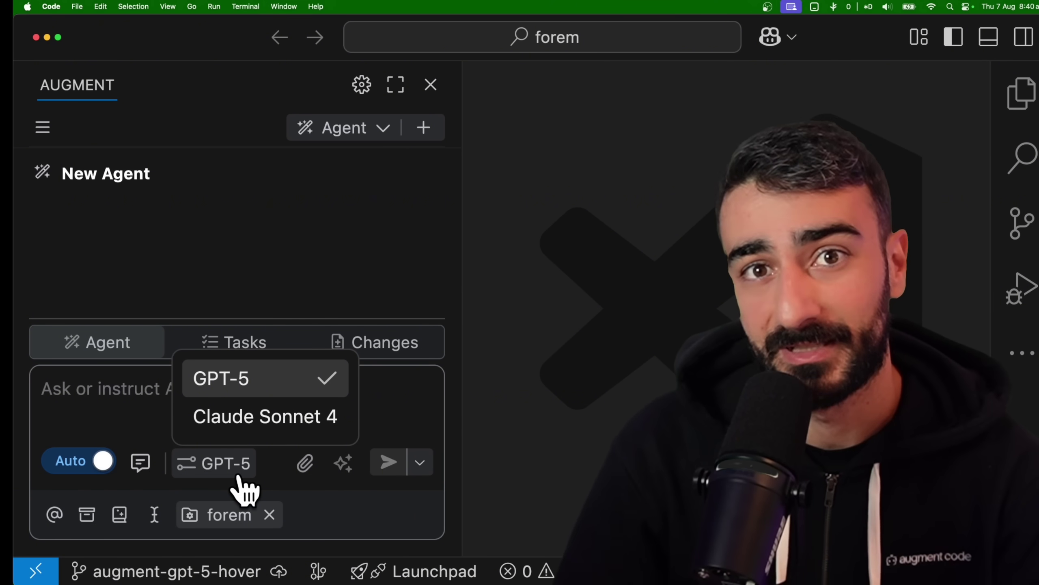
Keep GPT-5 as the Augment agent's model for the hover-preview request
{"action": "left_click", "coordinate": [243, 392]}
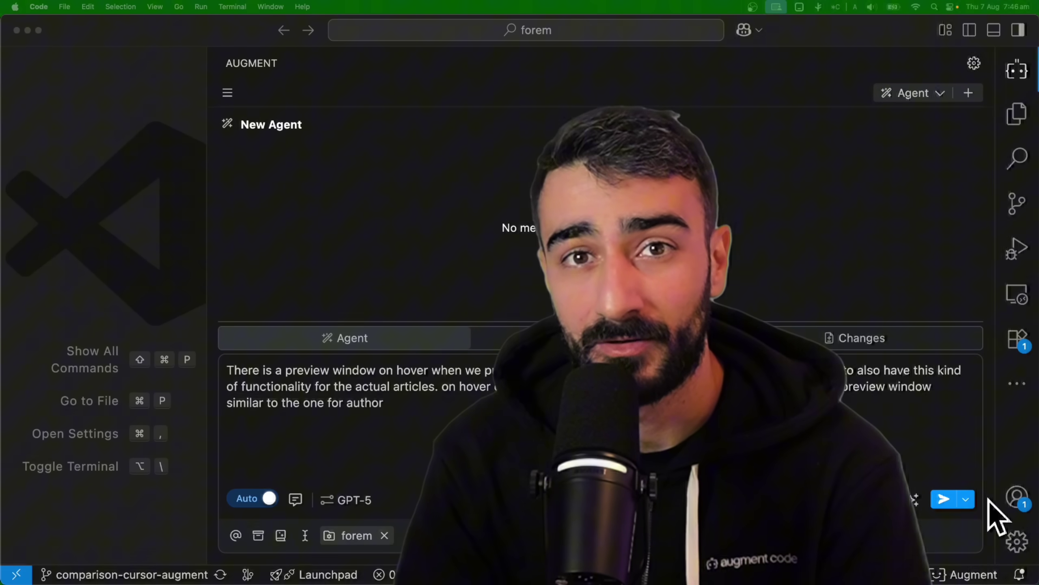
Submit the article hover-preview prompt to the Augment agent
{"action": "left_click", "coordinate": [942, 499]}
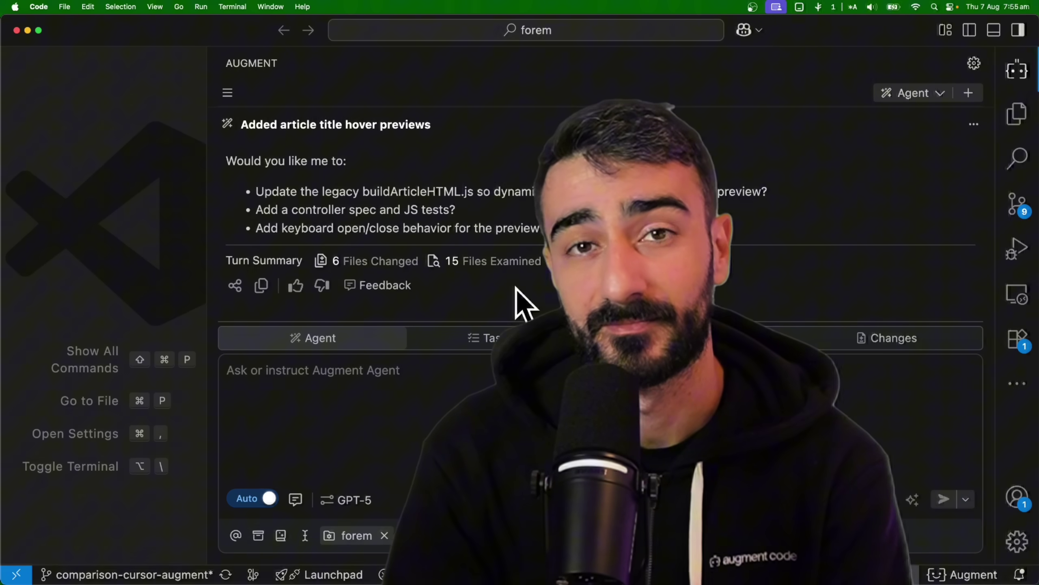
{"action": "scroll", "coordinate": [521, 287], "scroll_direction": "up", "scroll_amount": 1}
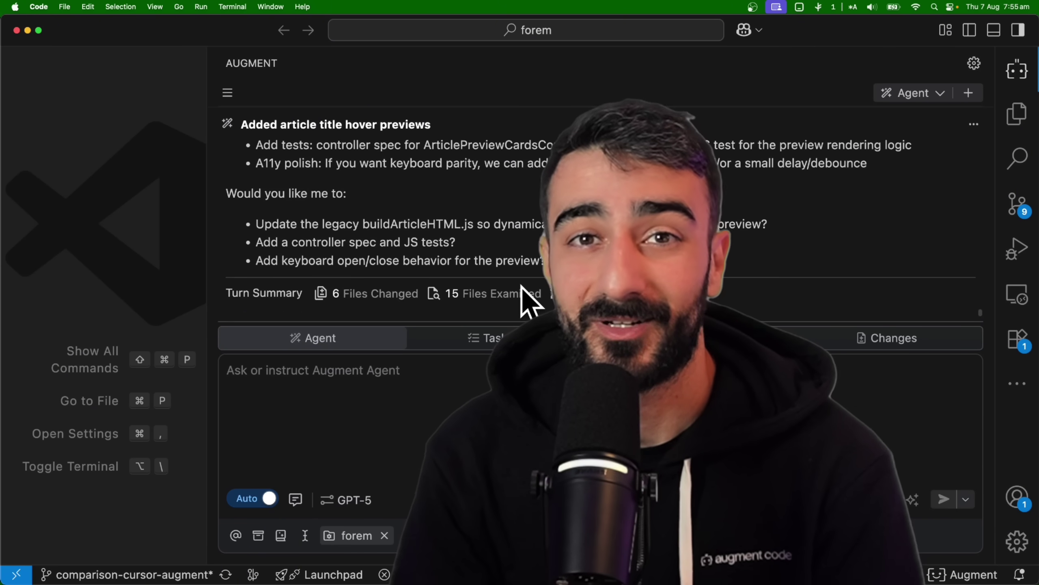
{"action": "scroll", "coordinate": [521, 287], "scroll_direction": "up", "scroll_amount": 2}
{"action": "scroll", "coordinate": [521, 288], "scroll_direction": "up", "scroll_amount": 1}
{"action": "scroll", "coordinate": [521, 287], "scroll_direction": "up", "scroll_amount": 2}
{"action": "scroll", "coordinate": [522, 286], "scroll_direction": "down", "scroll_amount": 3}
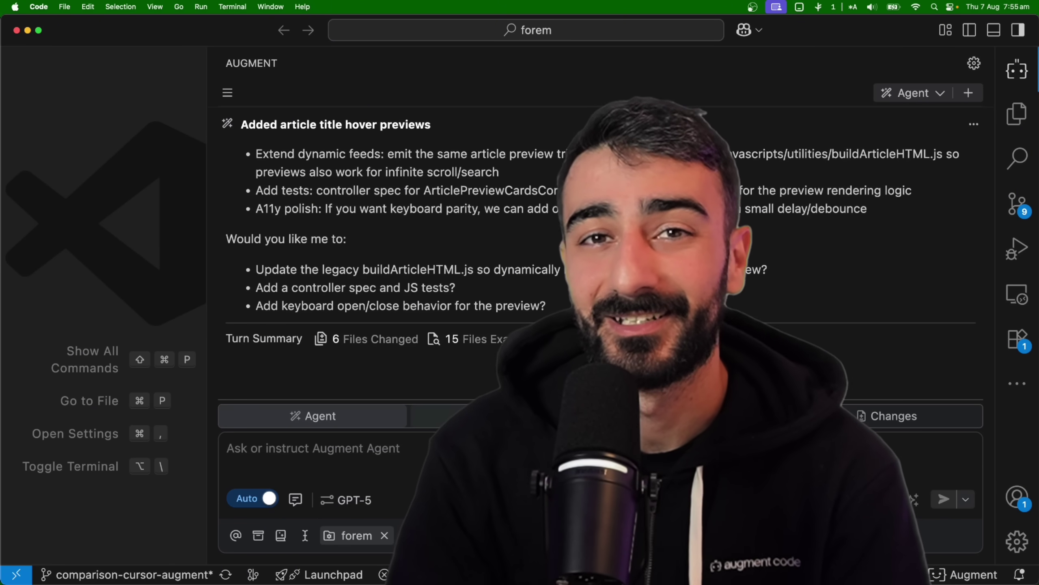
{"action": "scroll", "coordinate": [332, 251], "scroll_direction": "up", "scroll_amount": 3}
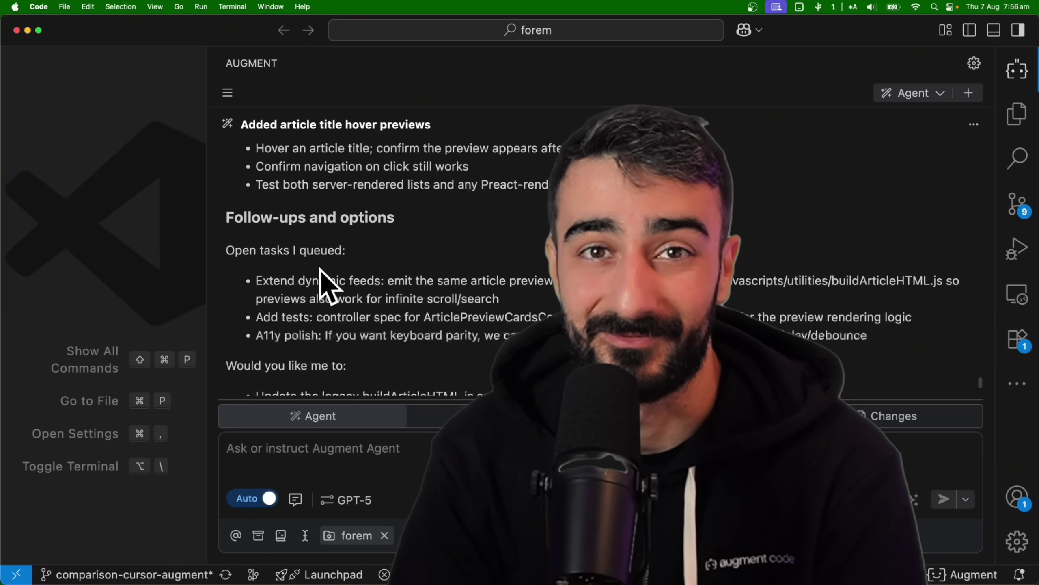
{"action": "scroll", "coordinate": [329, 260], "scroll_direction": "up", "scroll_amount": 5}
{"action": "scroll", "coordinate": [323, 280], "scroll_direction": "up", "scroll_amount": 3}
{"action": "scroll", "coordinate": [325, 281], "scroll_direction": "up", "scroll_amount": 3}
{"action": "scroll", "coordinate": [325, 282], "scroll_direction": "up", "scroll_amount": 3}
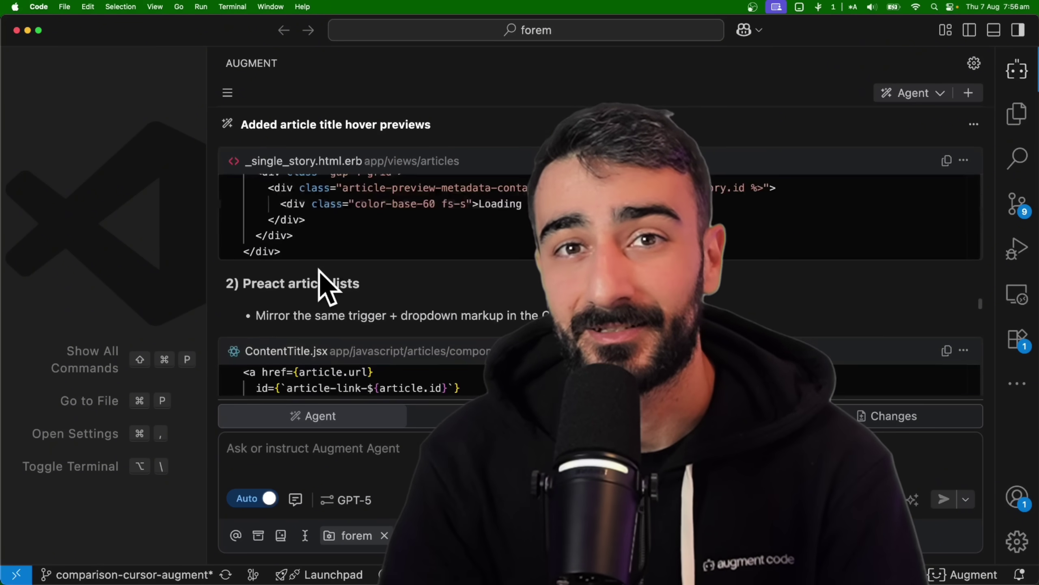
{"action": "scroll", "coordinate": [327, 283], "scroll_direction": "up", "scroll_amount": 3}
{"action": "scroll", "coordinate": [327, 285], "scroll_direction": "up", "scroll_amount": 5}
{"action": "scroll", "coordinate": [326, 285], "scroll_direction": "up", "scroll_amount": 3}
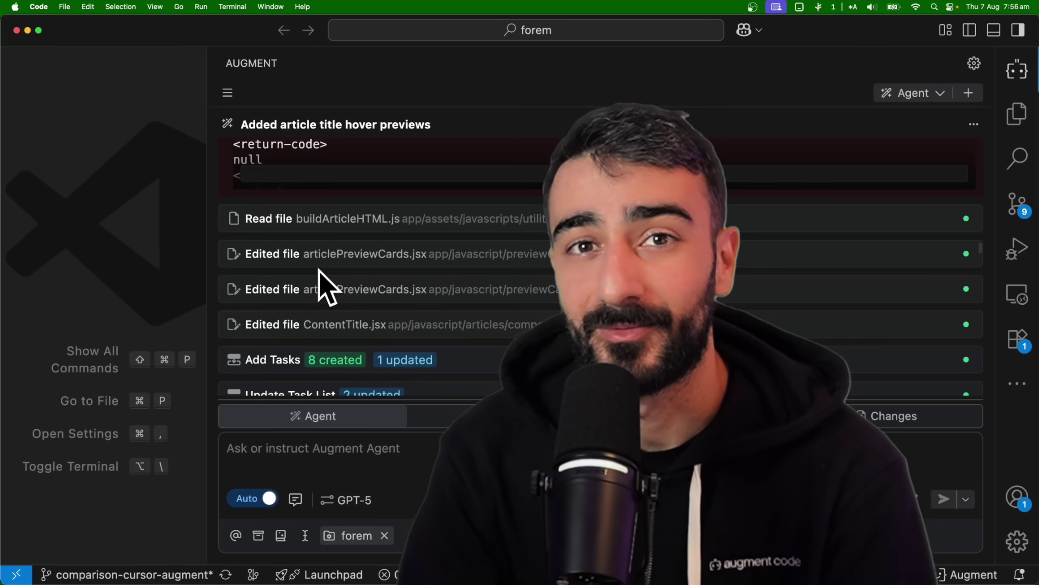
Expand the agent's Add Tasks entry to see its eight follow-up tasks
{"action": "left_click", "coordinate": [455, 360]}
{"action": "scroll", "coordinate": [500, 388], "scroll_direction": "down", "scroll_amount": 2}
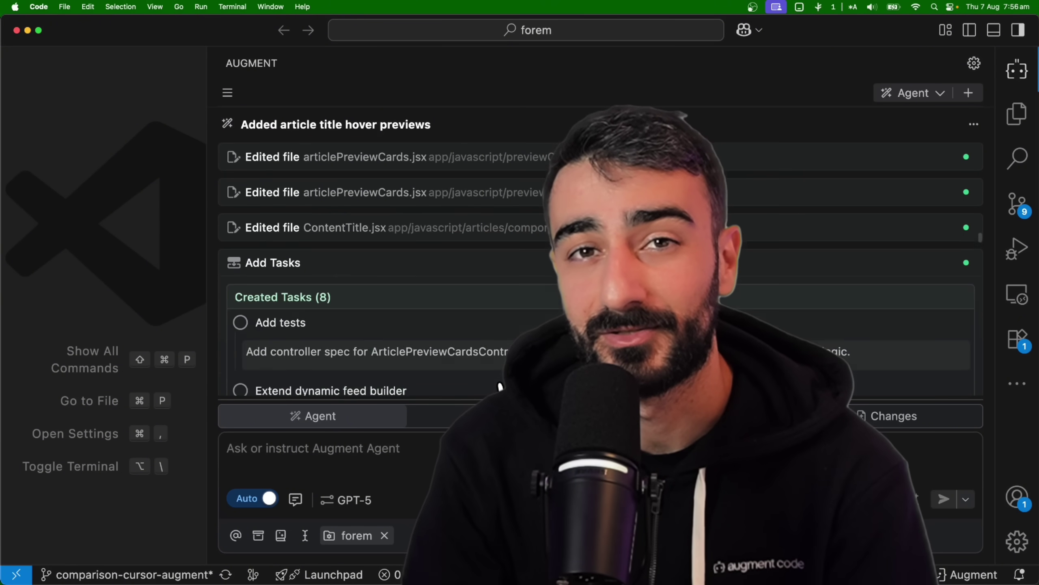
{"action": "scroll", "coordinate": [500, 388], "scroll_direction": "down", "scroll_amount": 2}
{"action": "scroll", "coordinate": [499, 388], "scroll_direction": "down", "scroll_amount": 1}
{"action": "scroll", "coordinate": [499, 387], "scroll_direction": "down", "scroll_amount": 2}
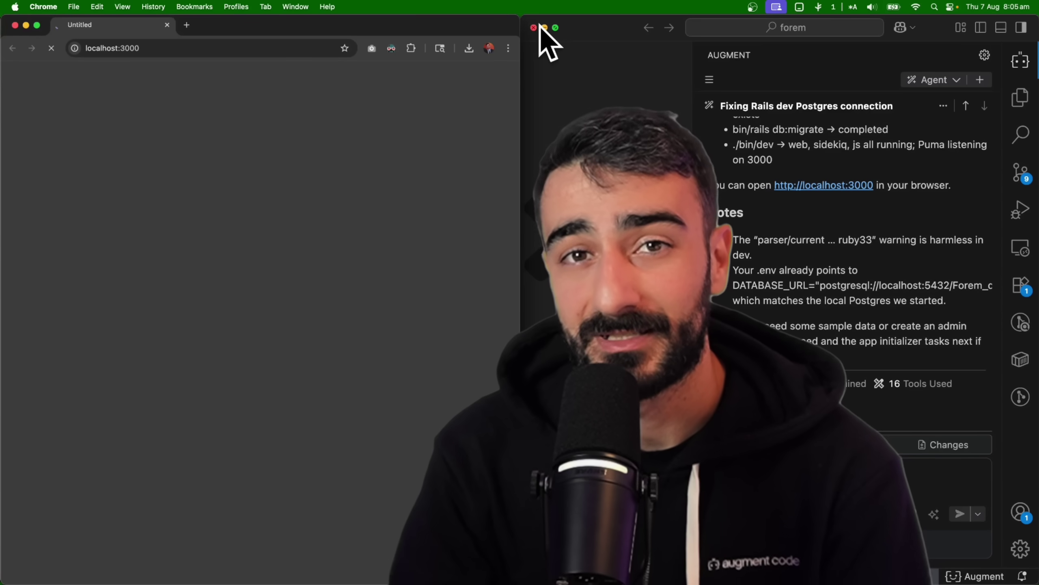
Minimize VS Code so the local Forem feed fills the screen
{"action": "left_click", "coordinate": [545, 28]}
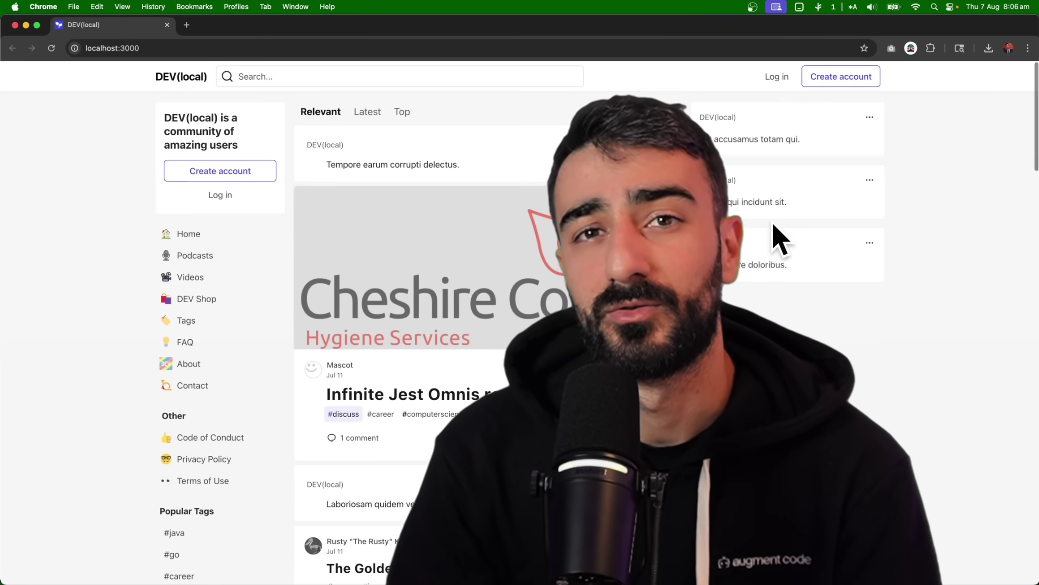
{"action": "scroll", "coordinate": [780, 237], "scroll_direction": "down", "scroll_amount": 1}
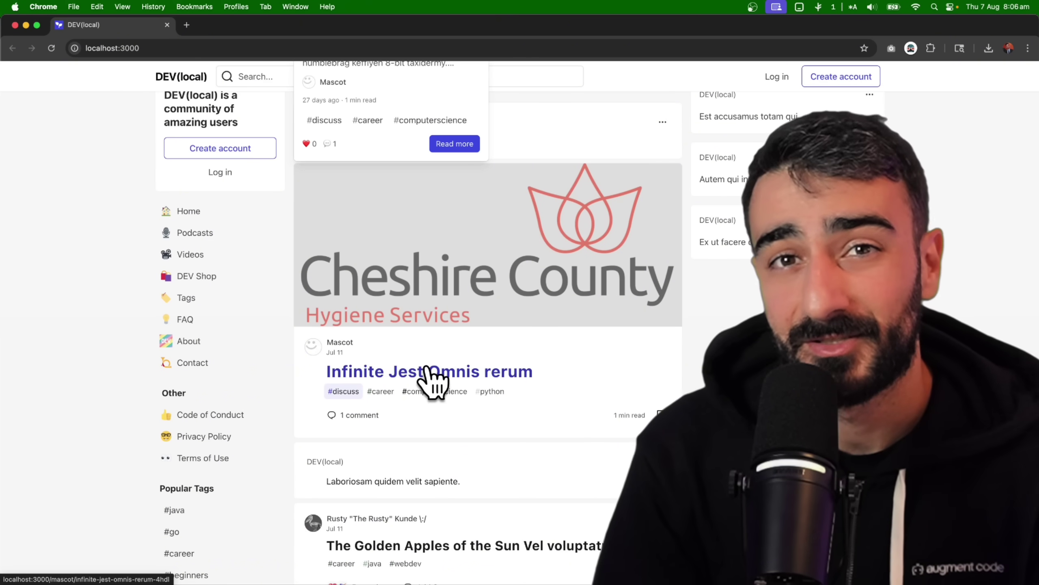
{"action": "mouse_move", "coordinate": [358, 567]}
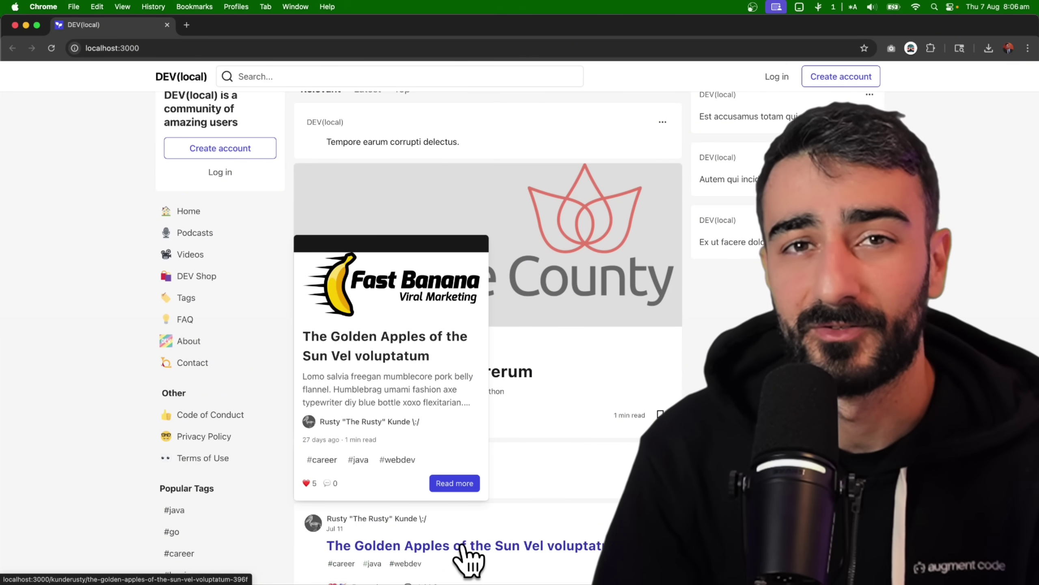
{"action": "scroll", "coordinate": [457, 536], "scroll_direction": "down", "scroll_amount": 4}
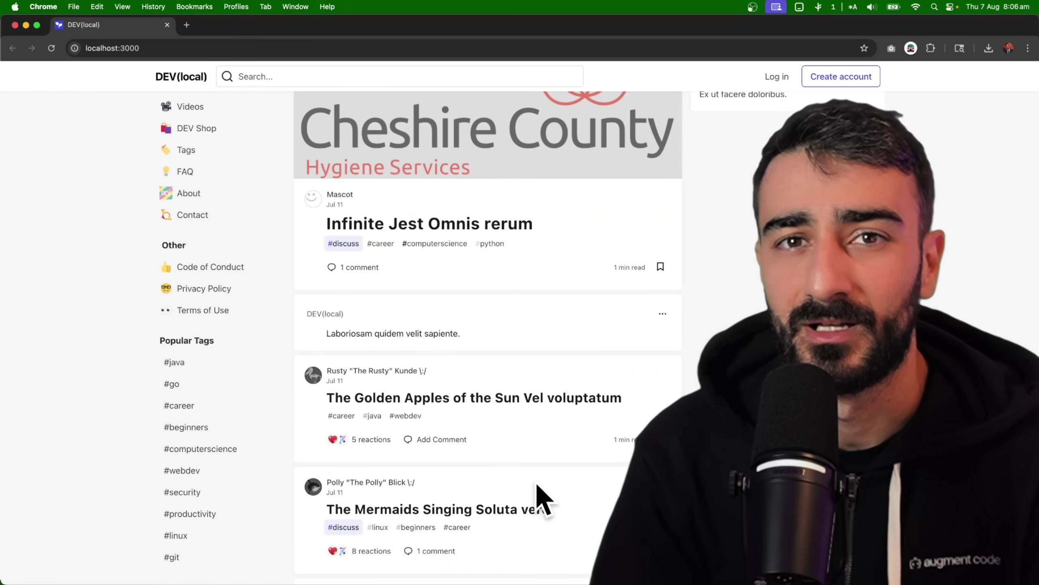
{"action": "scroll", "coordinate": [568, 487], "scroll_direction": "down", "scroll_amount": 6}
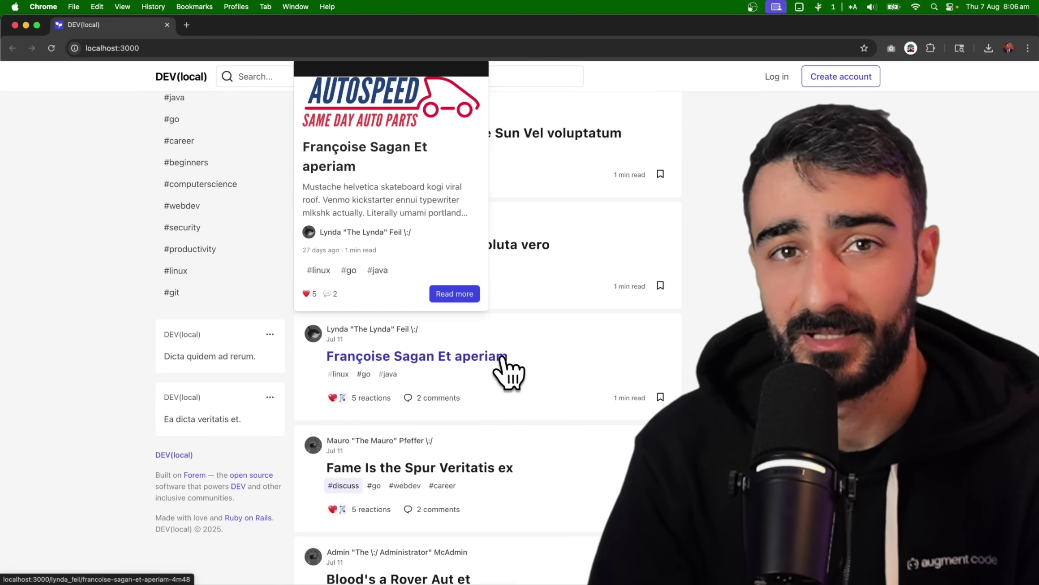
{"action": "scroll", "coordinate": [508, 372], "scroll_direction": "up", "scroll_amount": 2}
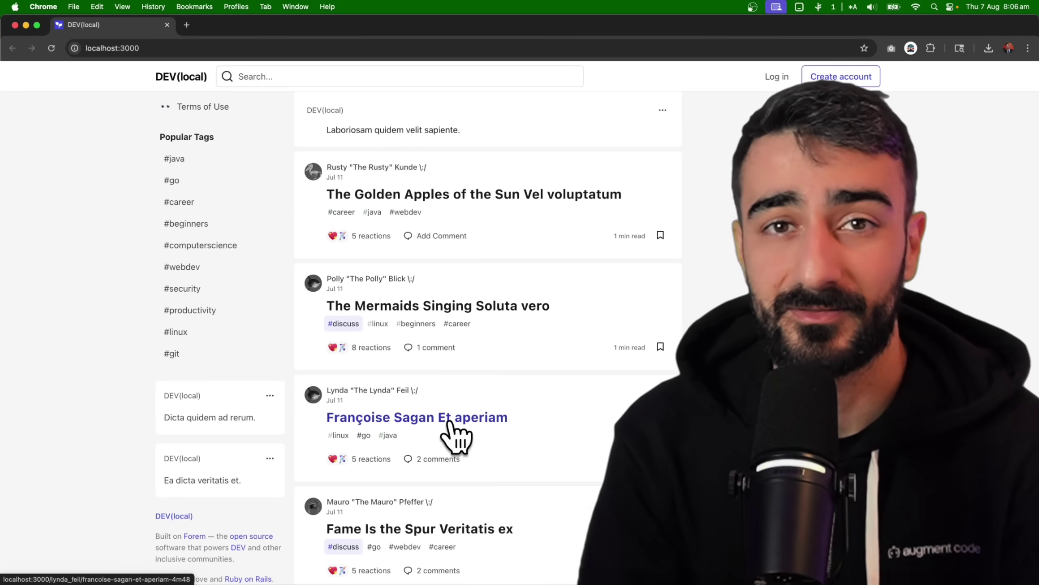